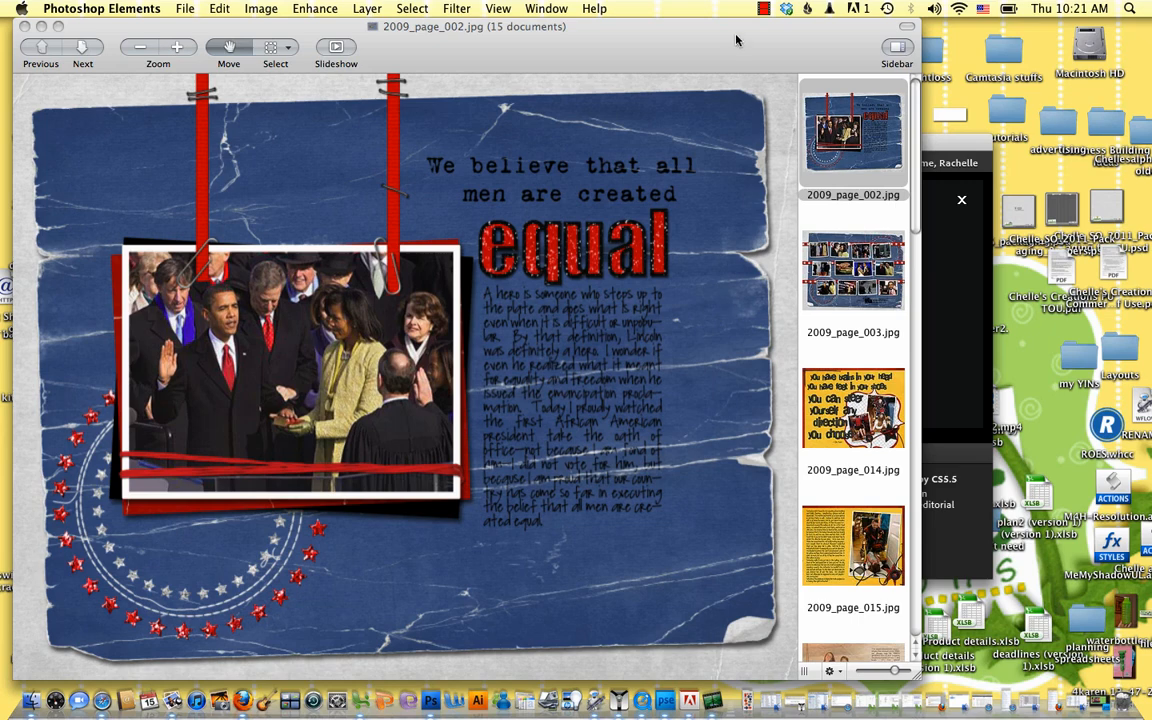
Step: Browse the scrapbook layout images in Preview, from 2009_page_002.jpg onward, examining the framed photos
{"action": "left_click", "coordinate": [736, 48]}
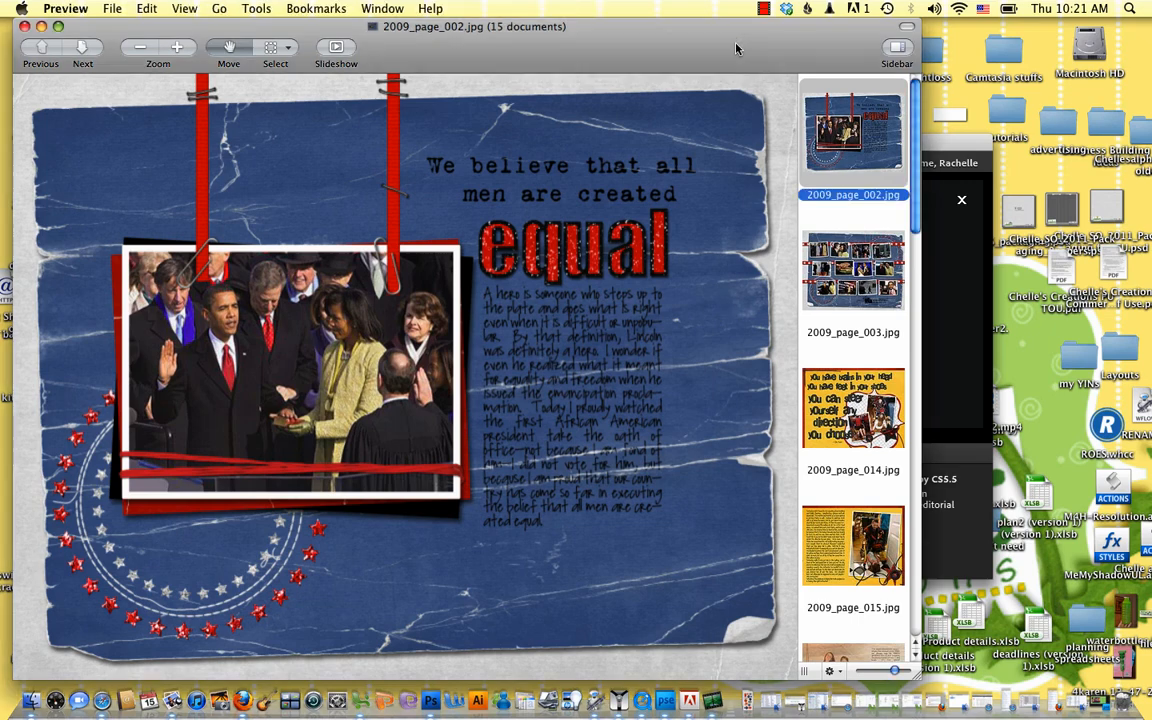
{"action": "key", "text": "Down"}
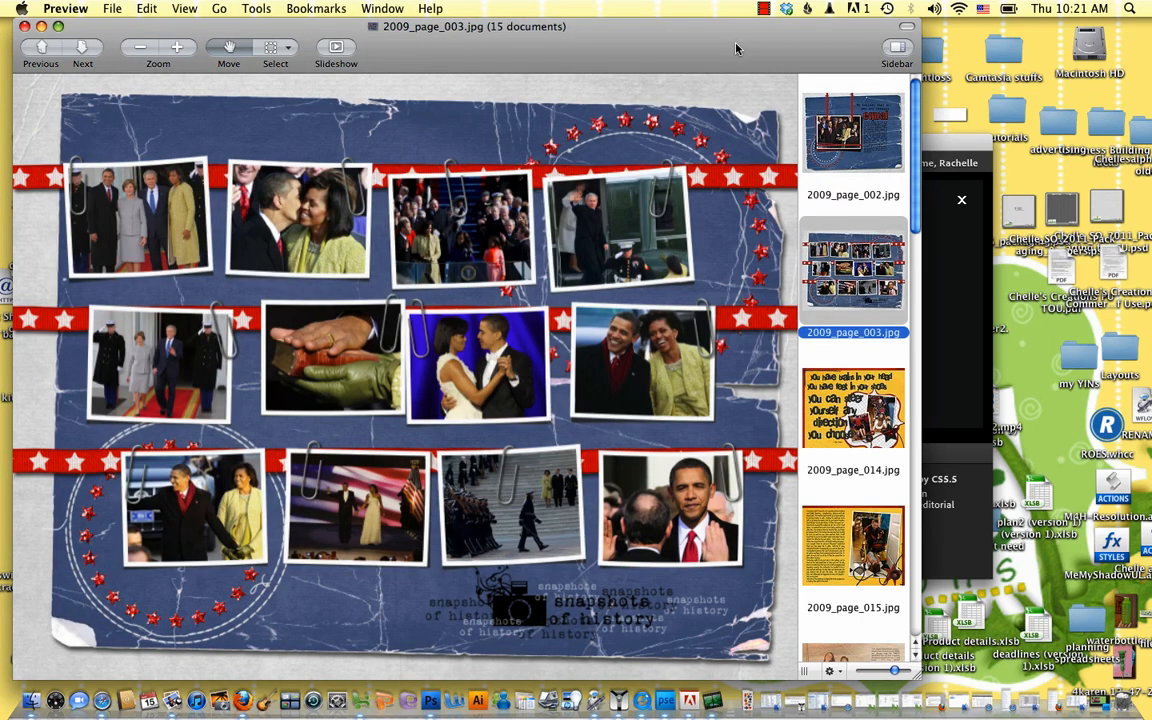
{"action": "key", "text": "Down"}
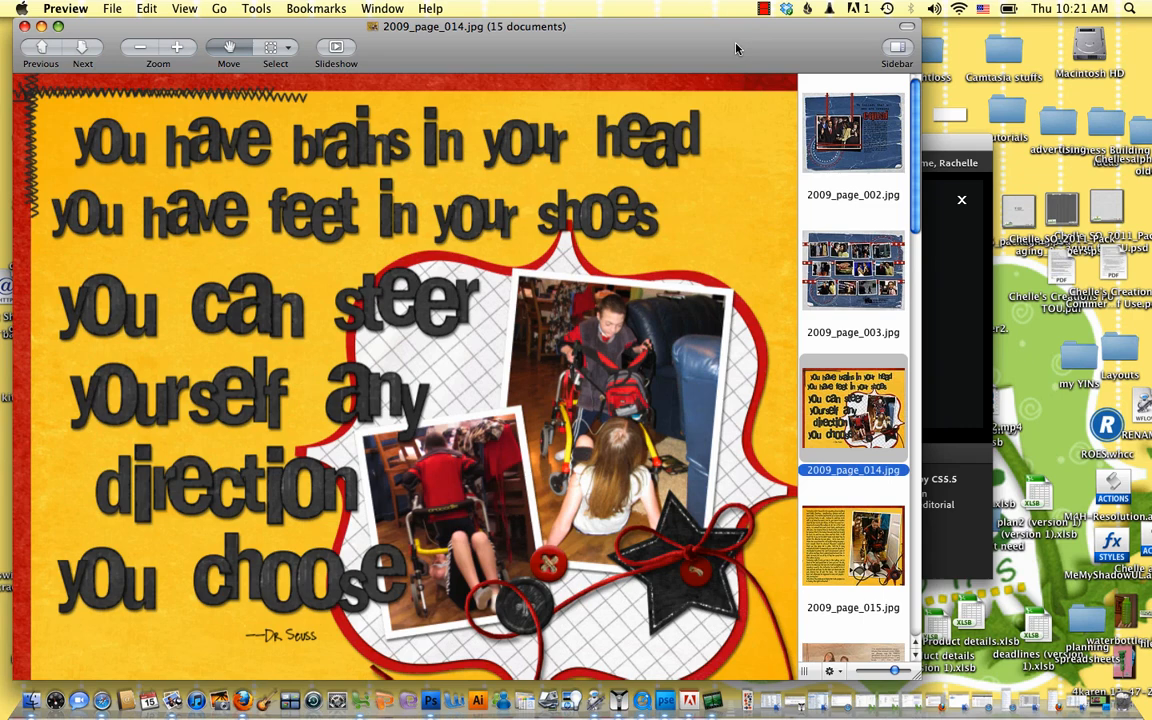
{"action": "key", "text": "Down"}
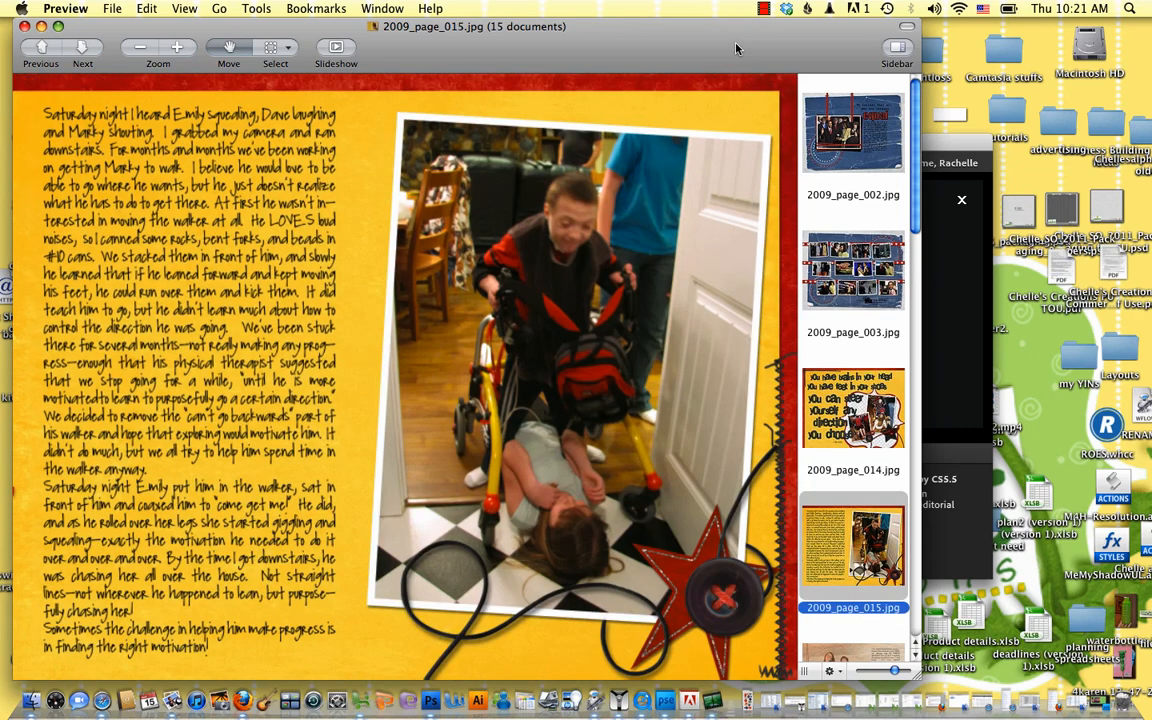
{"action": "key", "text": "Down"}
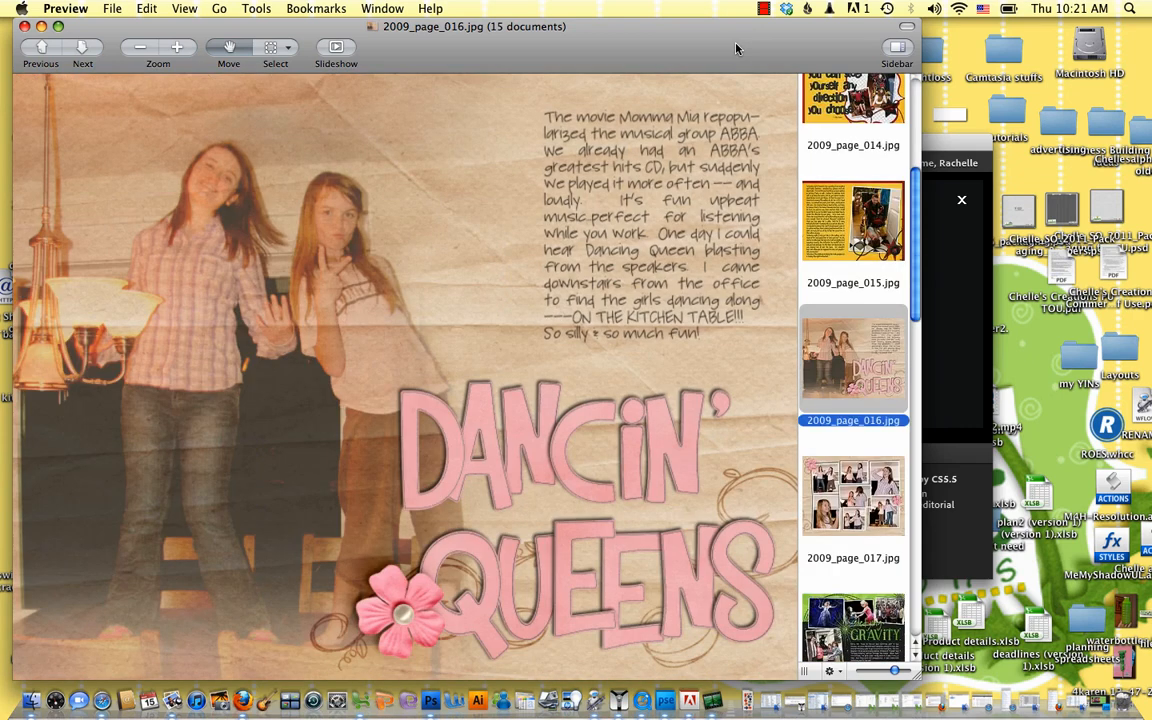
{"action": "key", "text": "Down"}
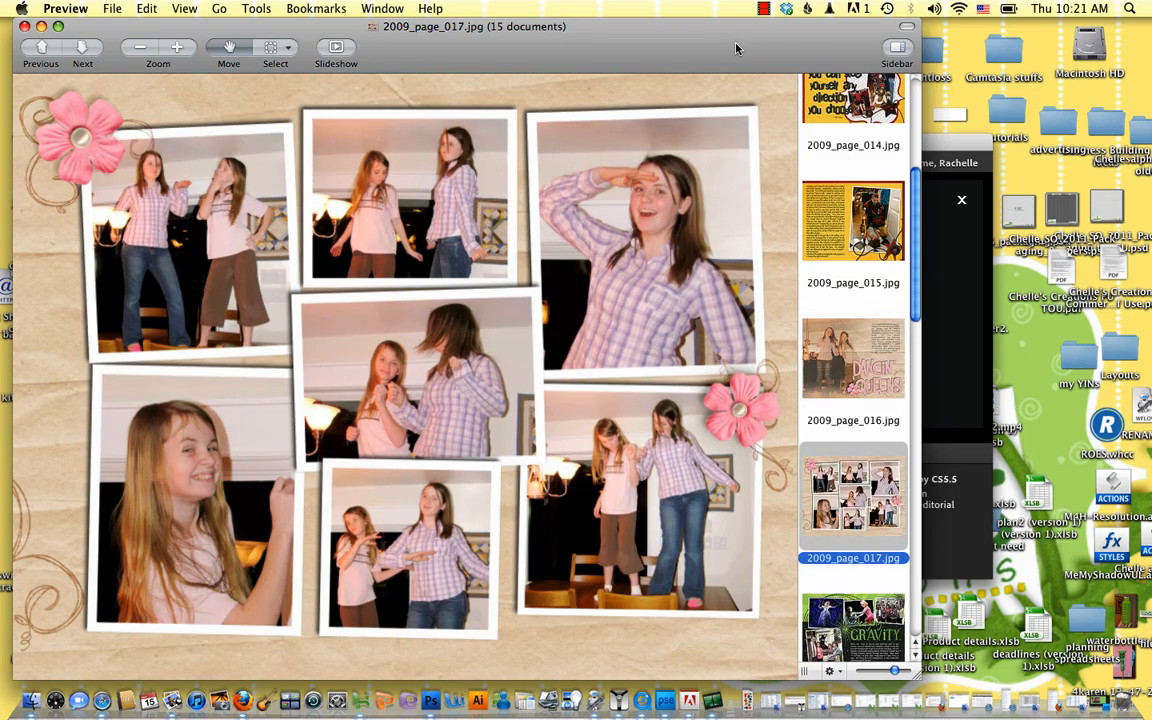
{"action": "key", "text": "Down"}
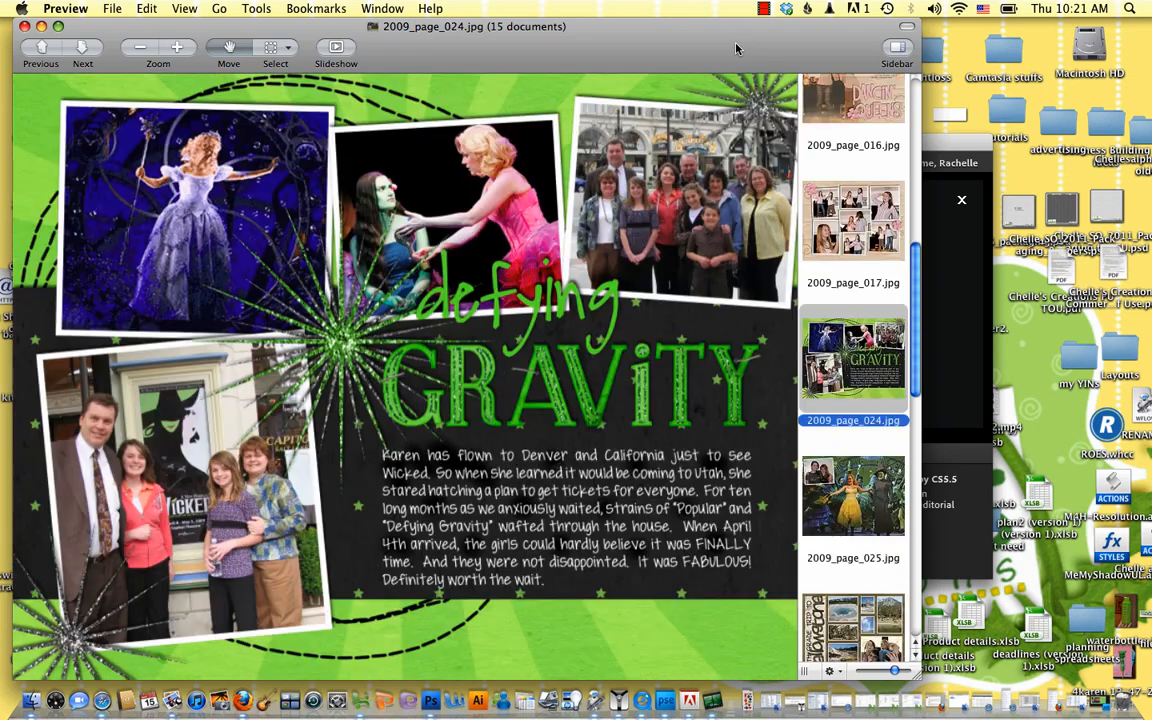
{"action": "key", "text": "Down"}
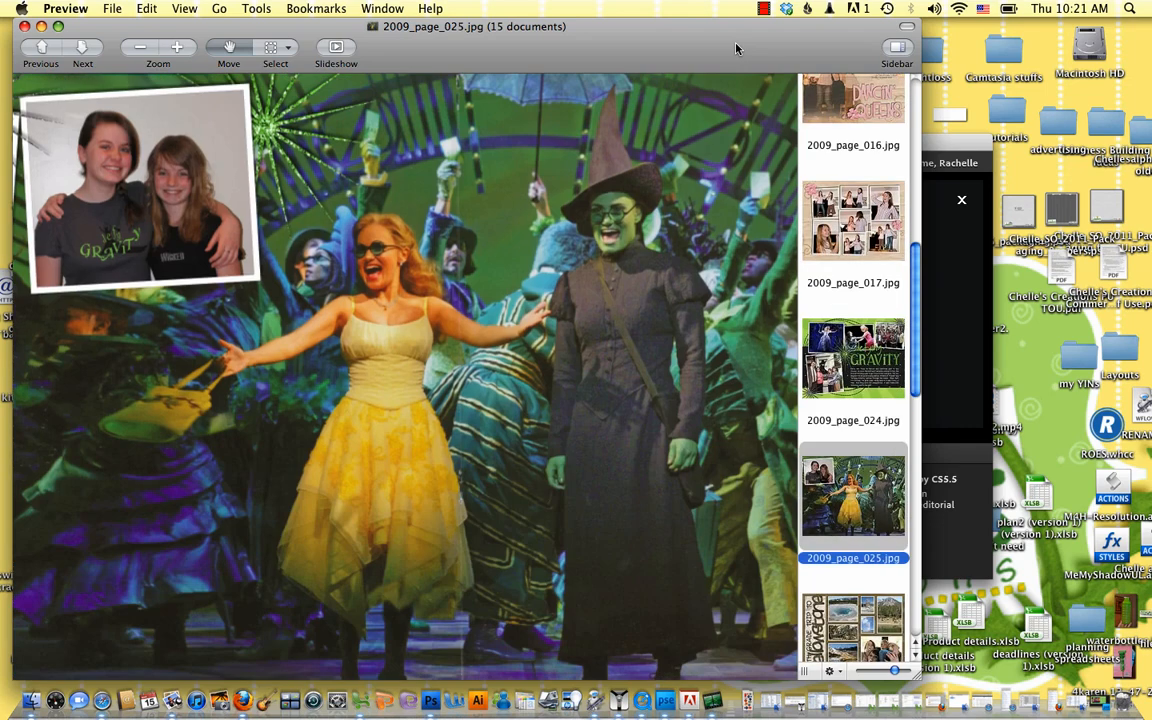
{"action": "key", "text": "Down"}
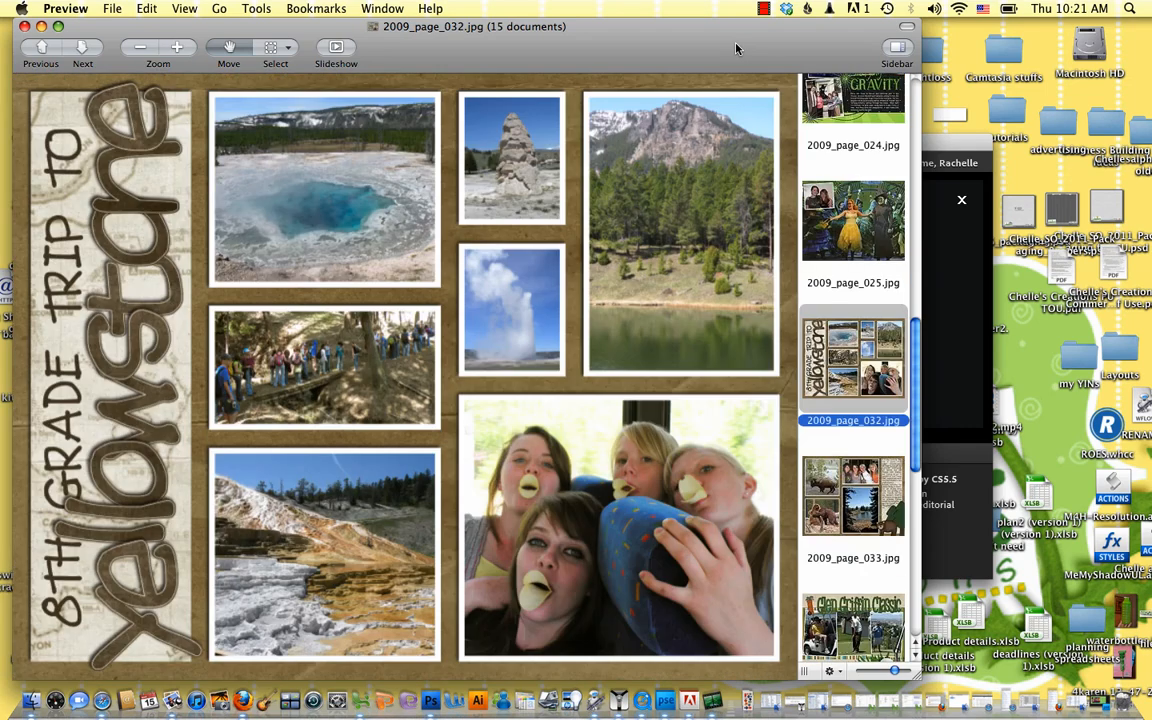
{"action": "key", "text": "Down"}
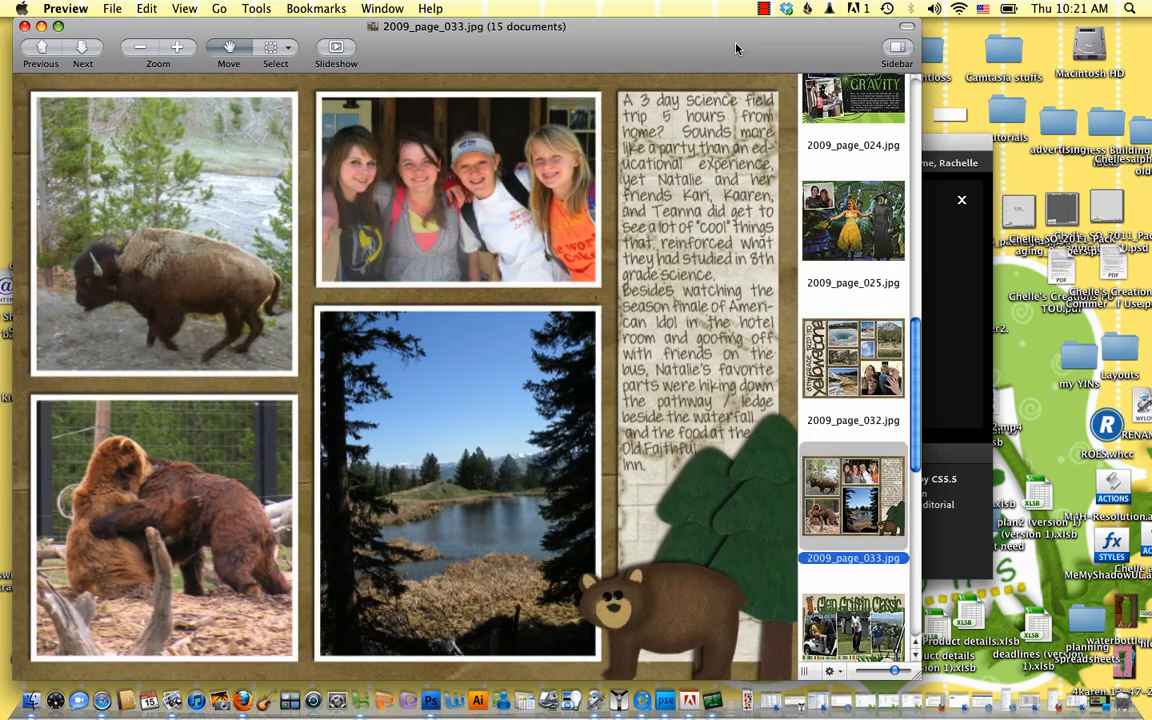
{"action": "key", "text": "Down"}
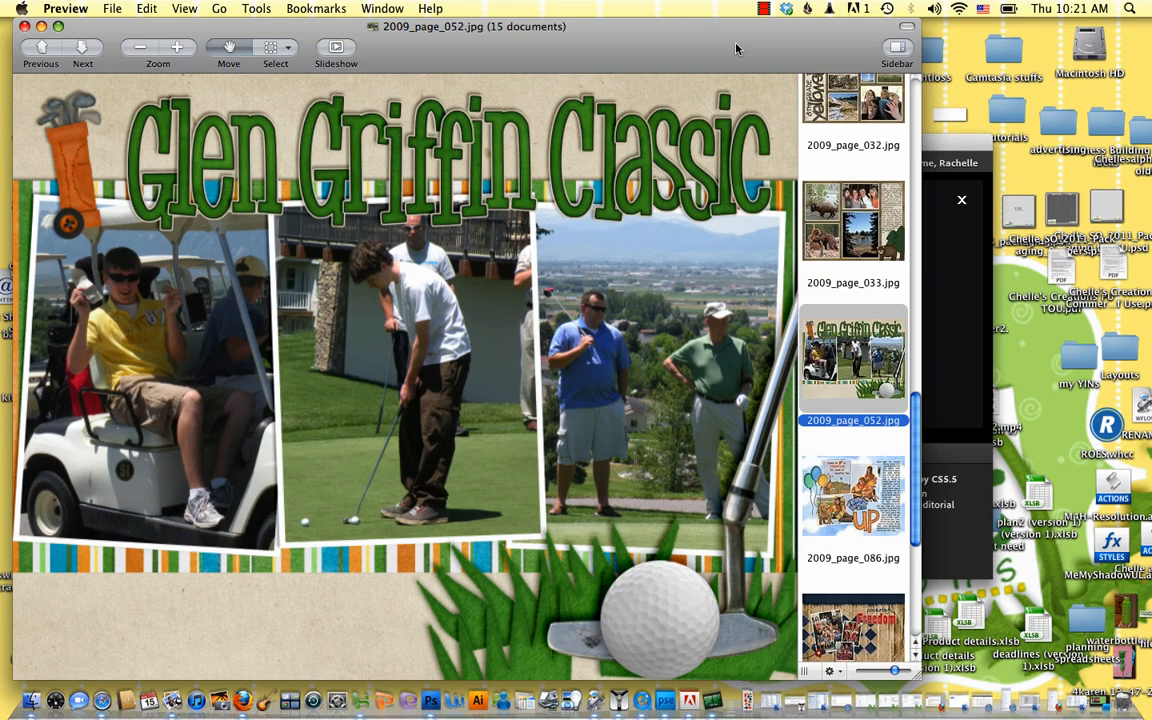
{"action": "key", "text": "Down"}
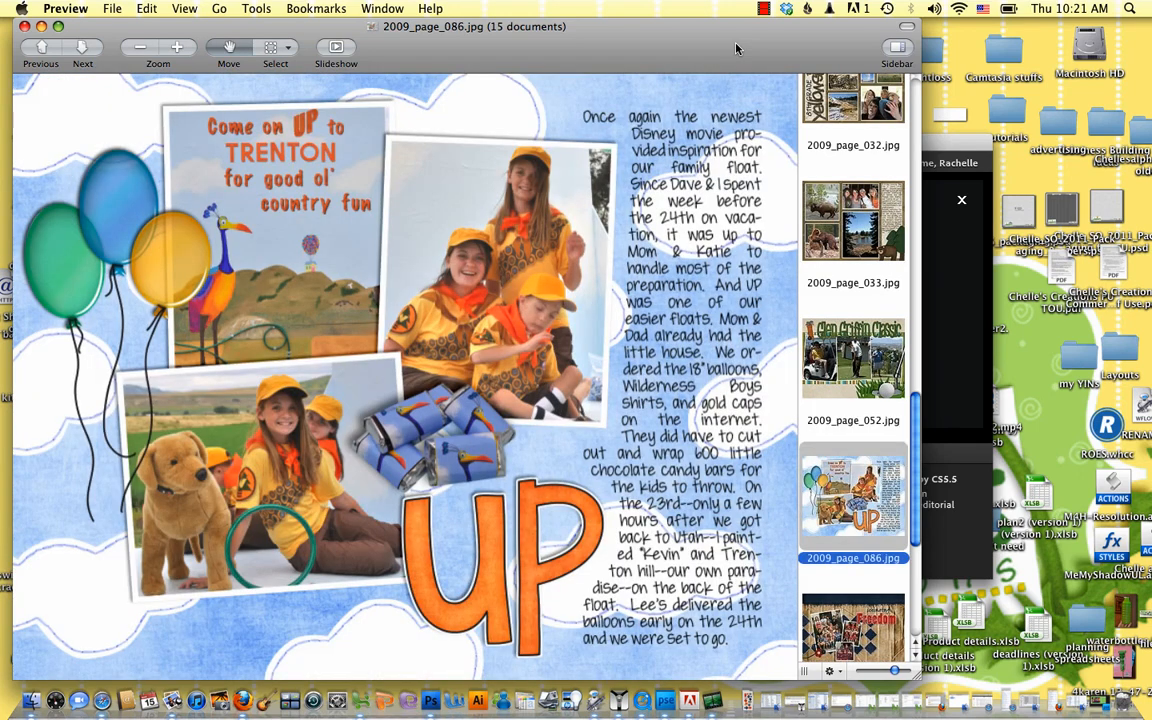
{"action": "key", "text": "Down"}
{"action": "key", "text": "Down"}
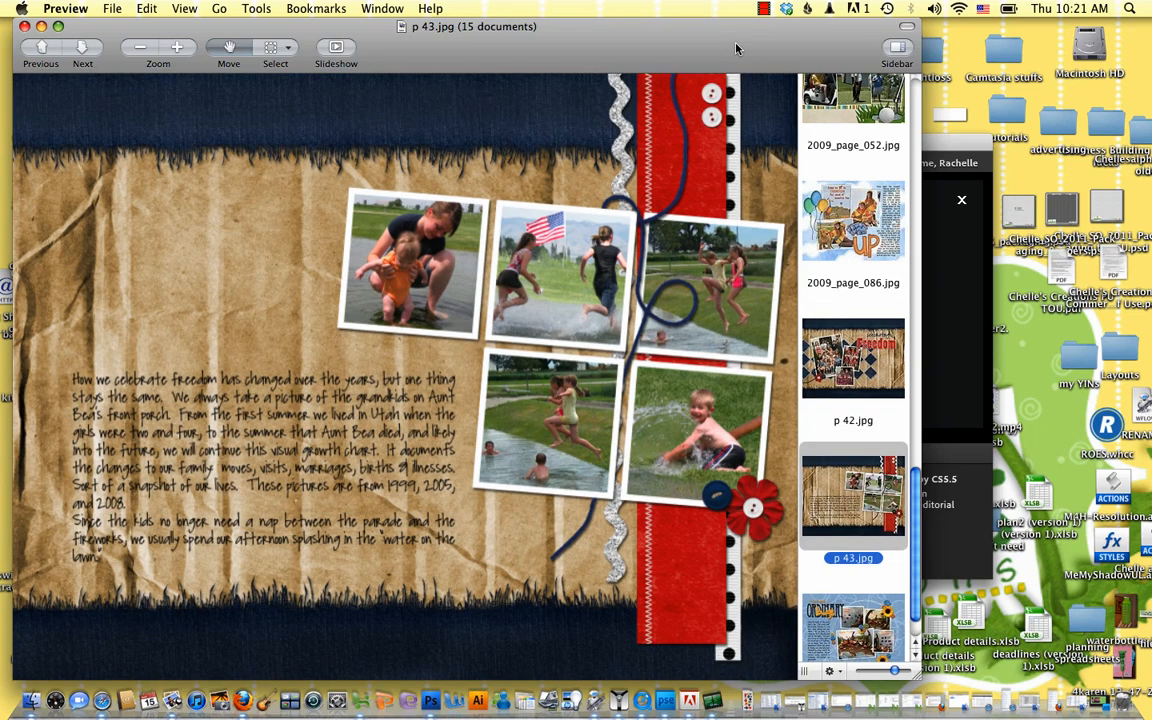
{"action": "key", "text": "Down"}
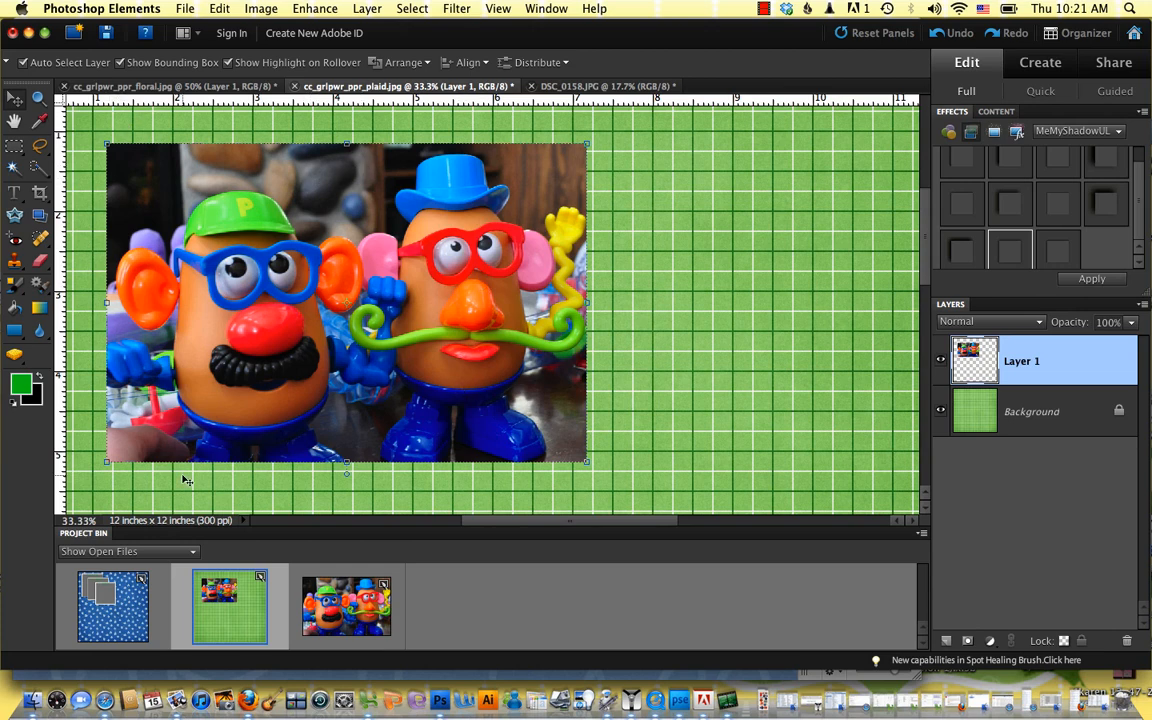
{"action": "double_click", "coordinate": [113, 605]}
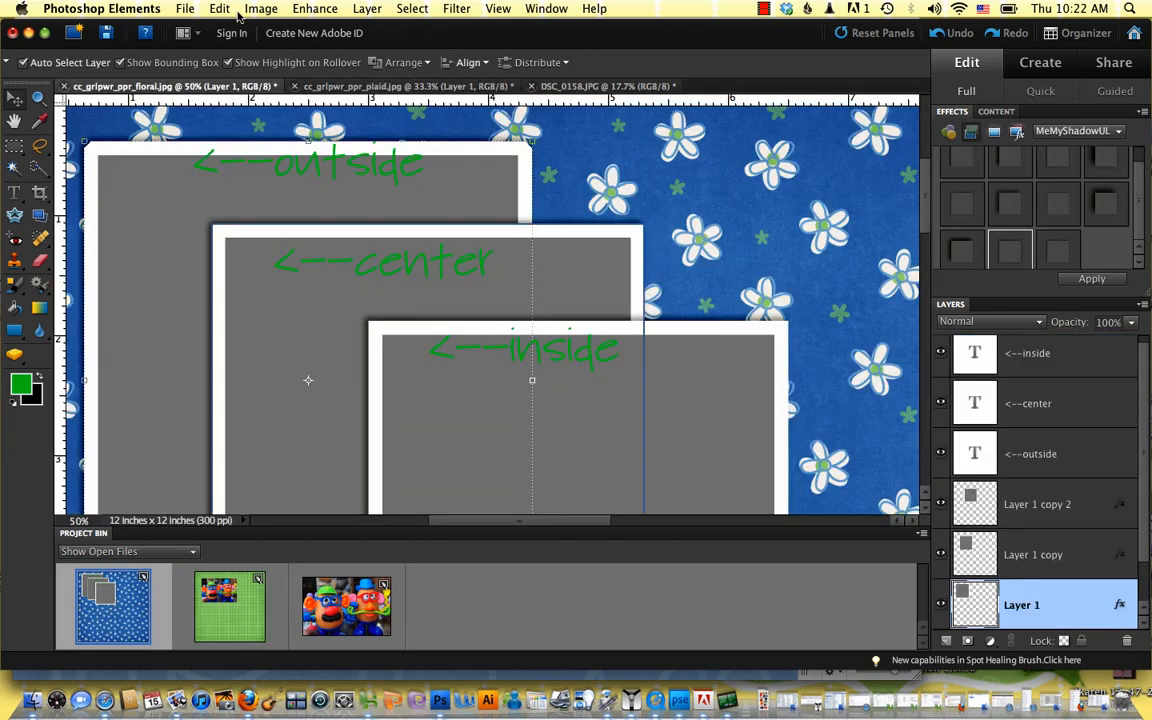
{"action": "left_click", "coordinate": [186, 8]}
{"action": "mouse_move", "coordinate": [213, 10]}
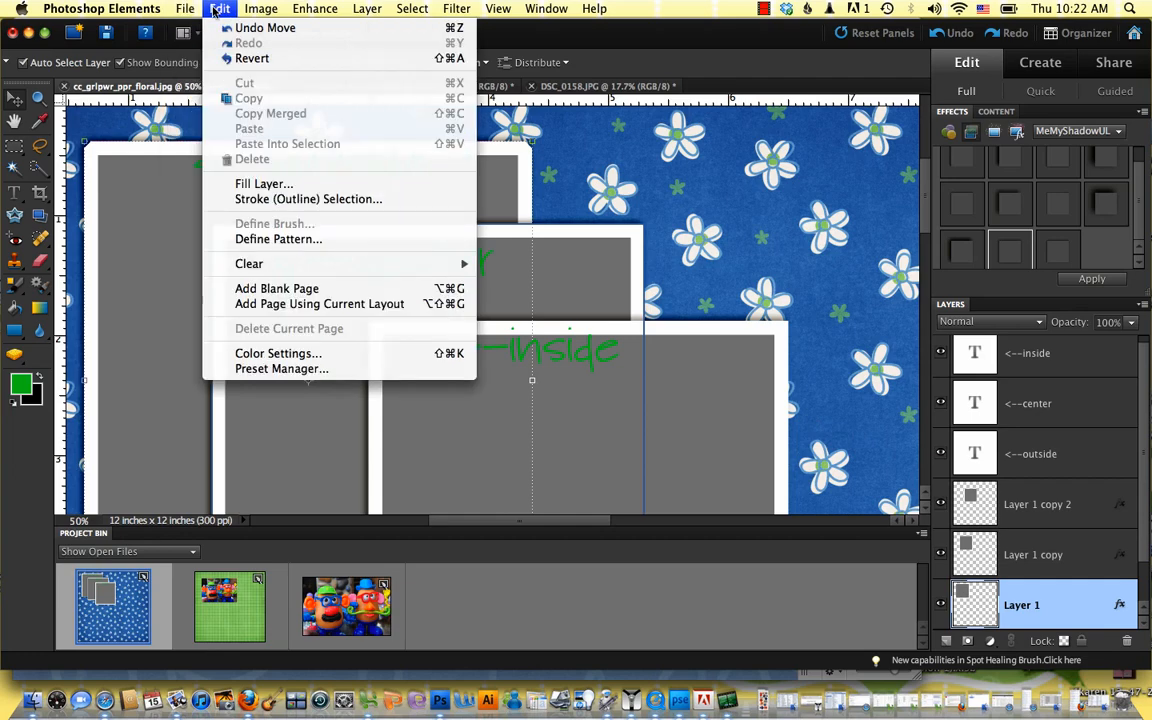
{"action": "left_click", "coordinate": [280, 200]}
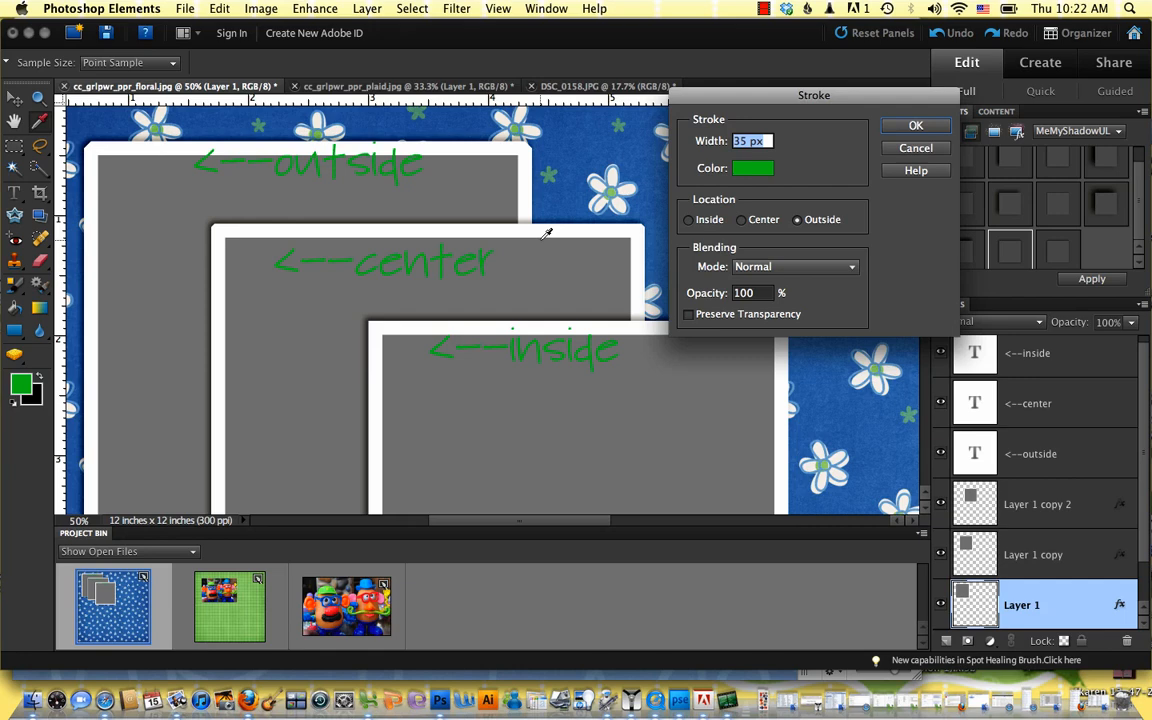
{"action": "left_click", "coordinate": [751, 170]}
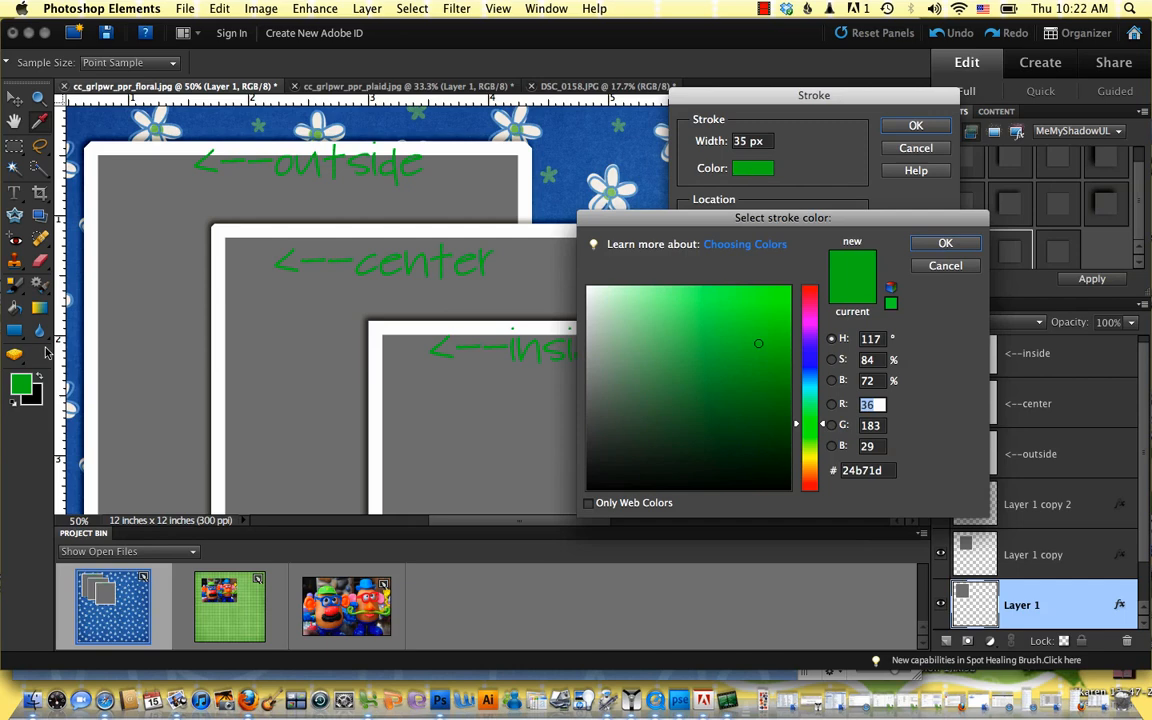
{"action": "left_click", "coordinate": [587, 287]}
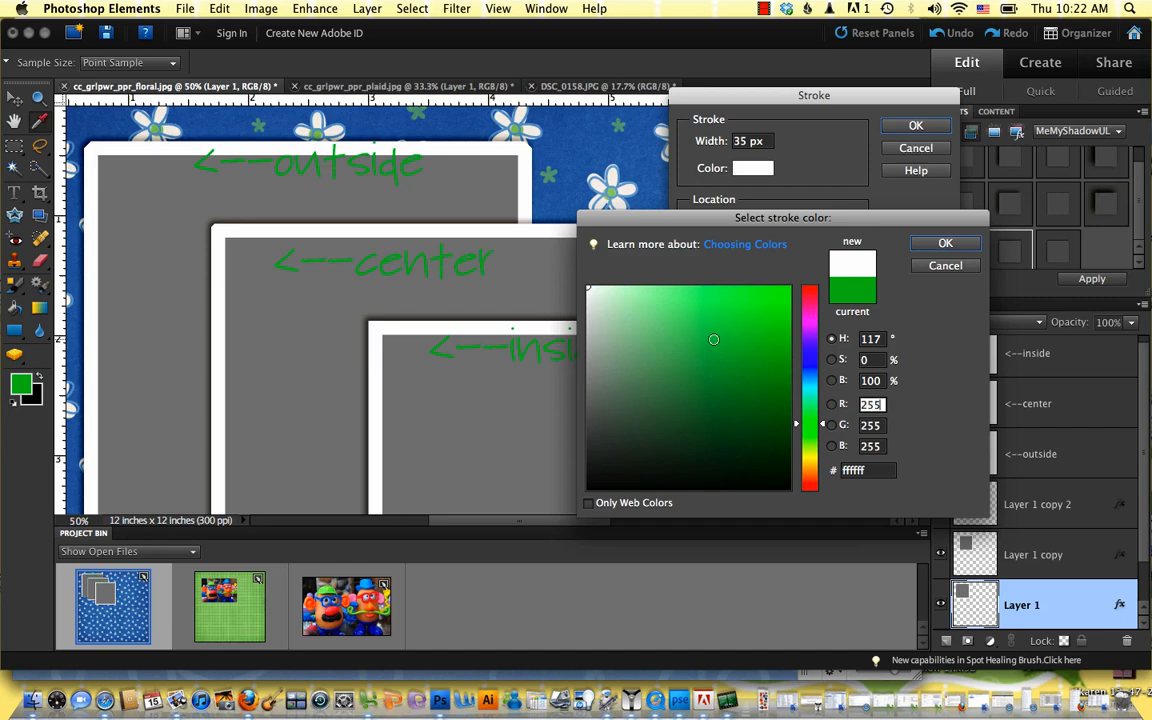
{"action": "left_click", "coordinate": [815, 468]}
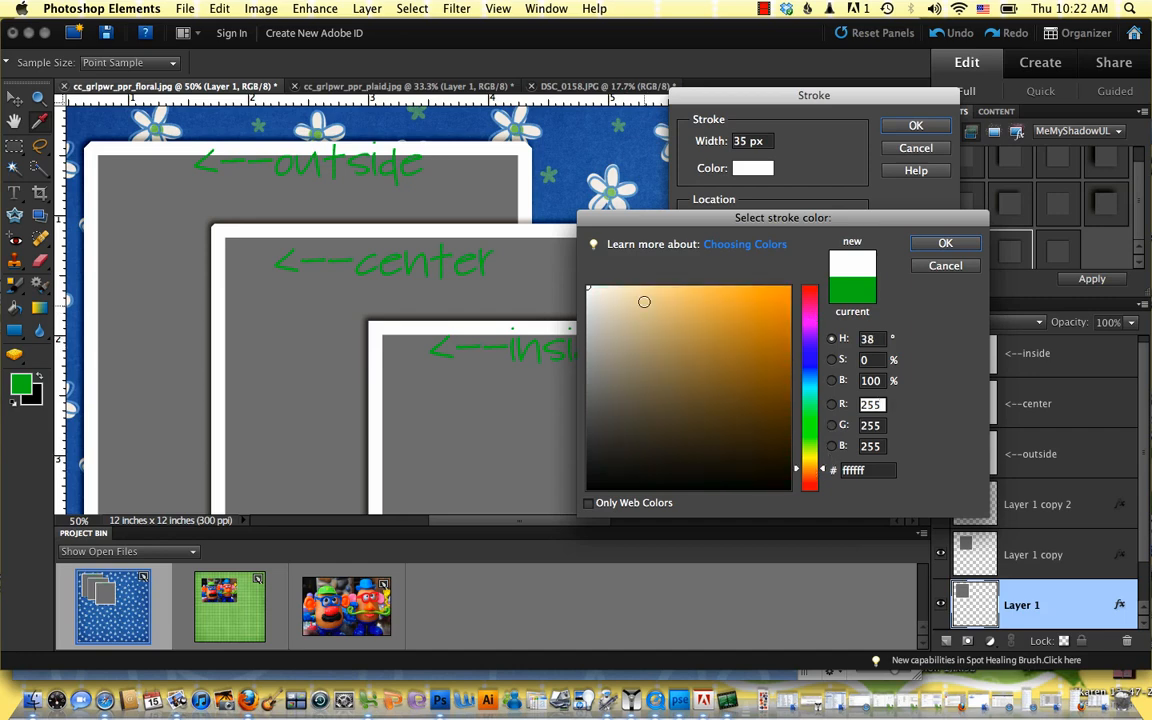
{"action": "left_click", "coordinate": [598, 290]}
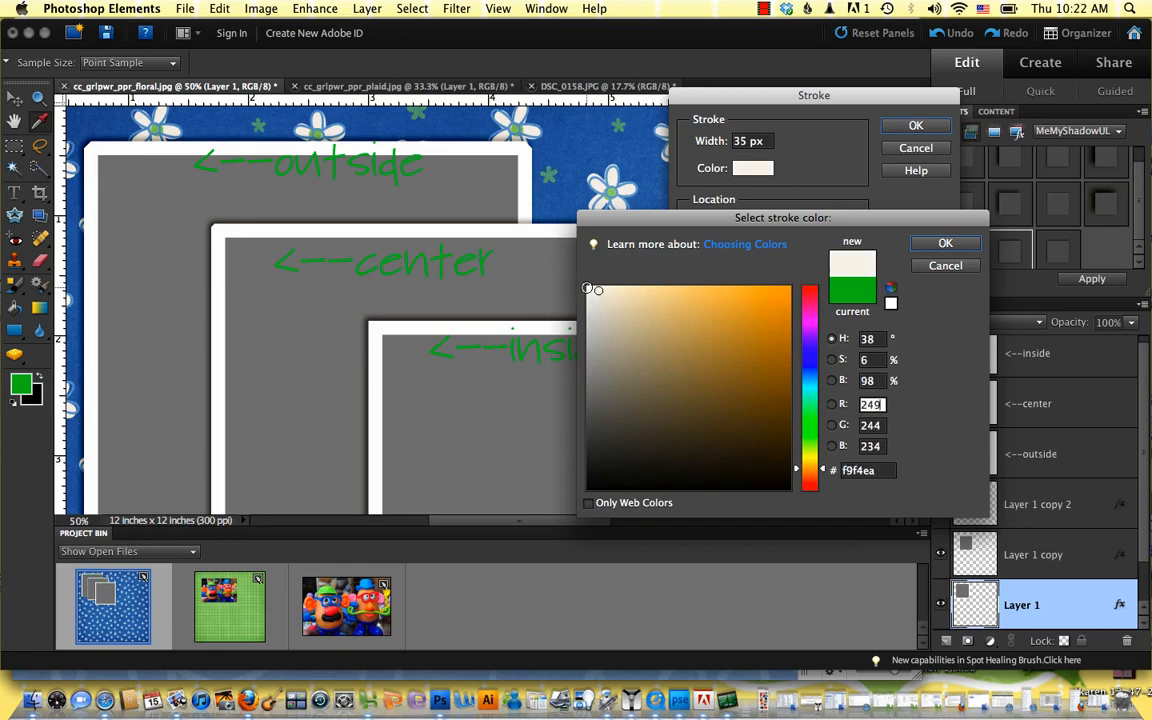
{"action": "left_click", "coordinate": [588, 289]}
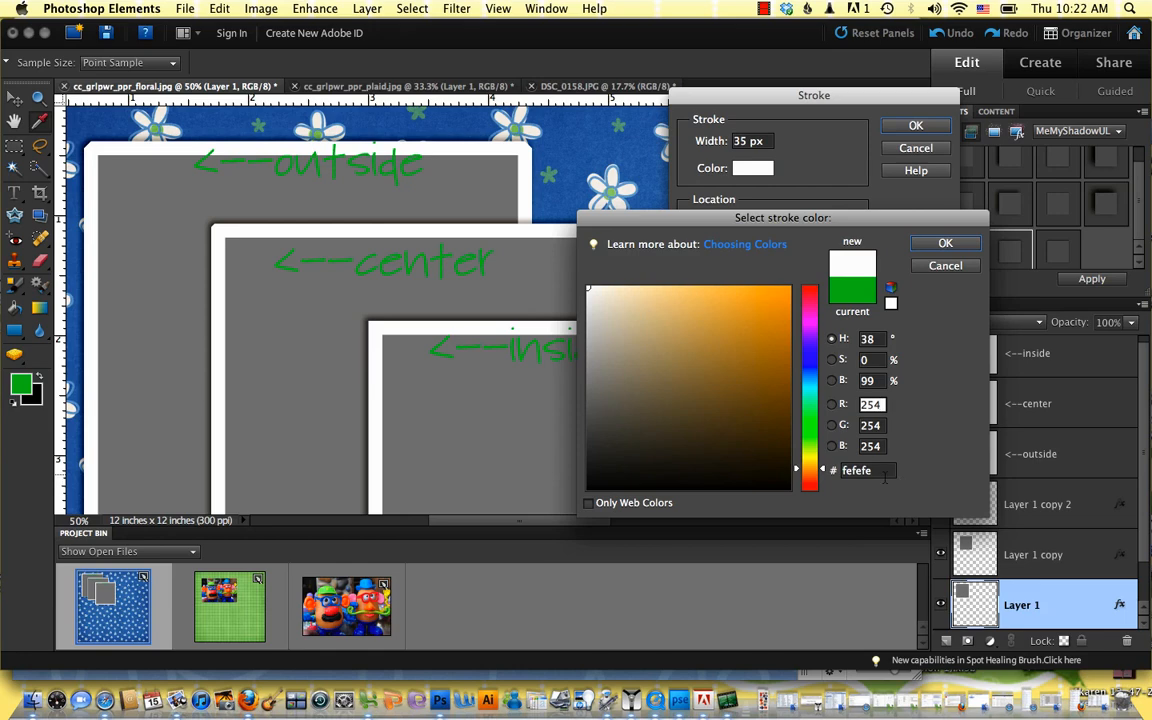
{"action": "left_click", "coordinate": [884, 472]}
{"action": "type", "text": "ffffff"}
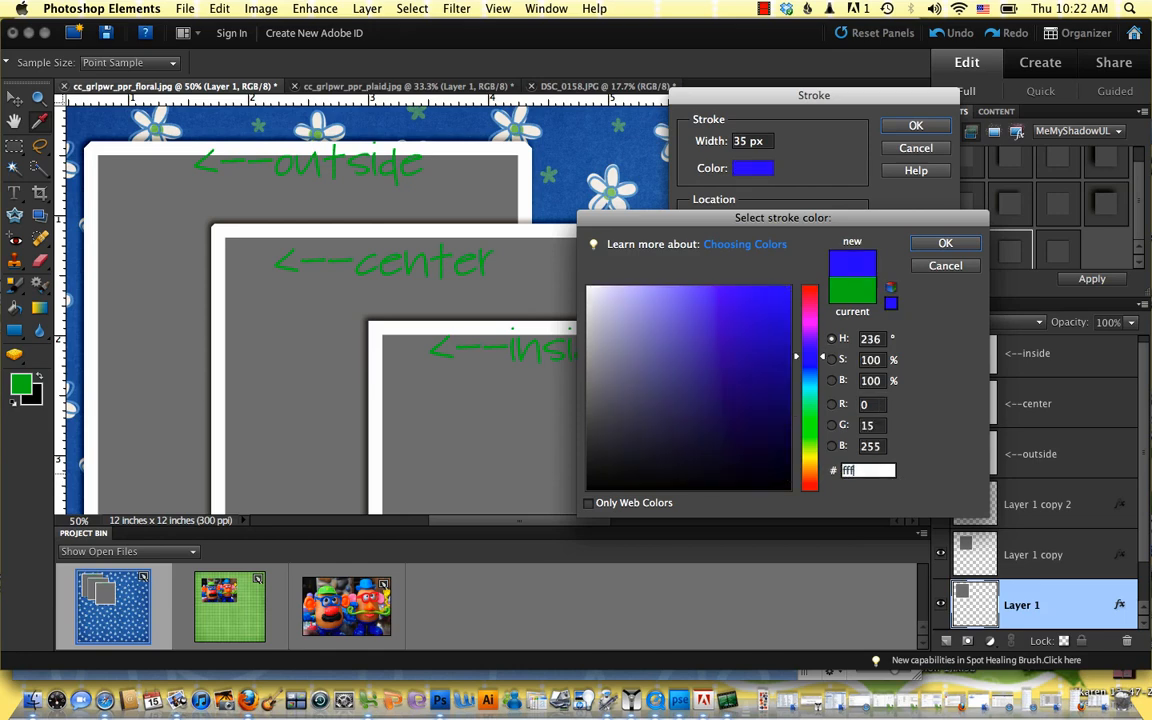
{"action": "left_click", "coordinate": [945, 243]}
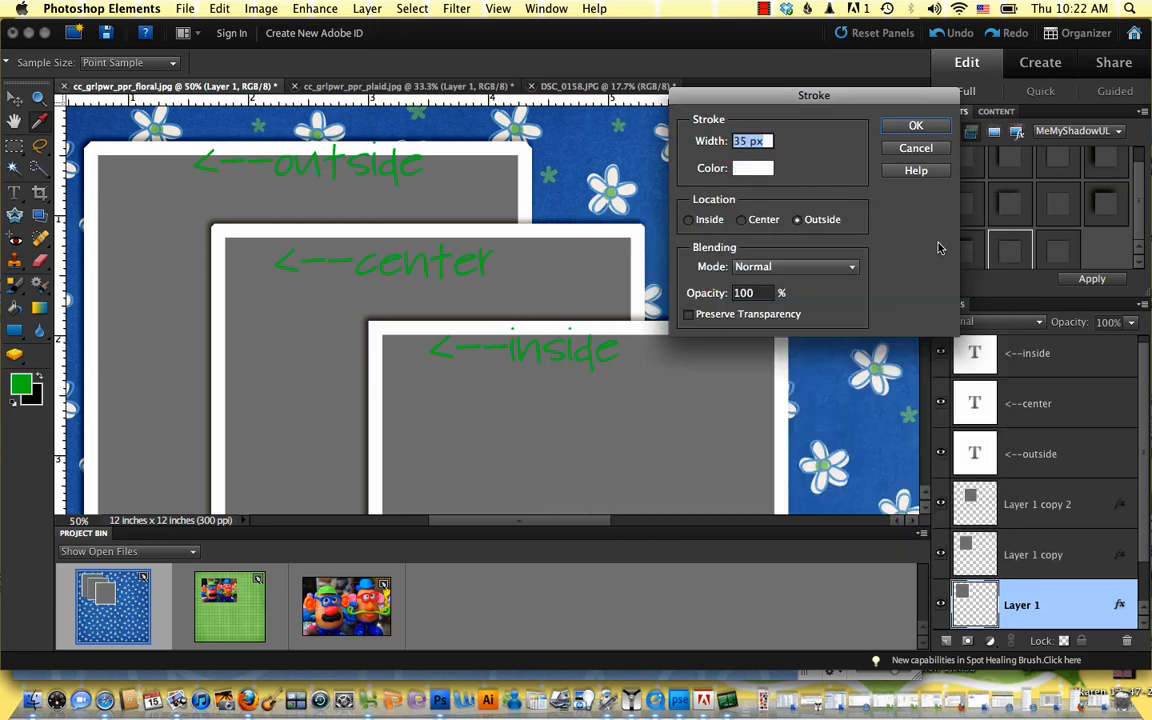
{"action": "left_click", "coordinate": [689, 220]}
{"action": "left_click", "coordinate": [916, 149]}
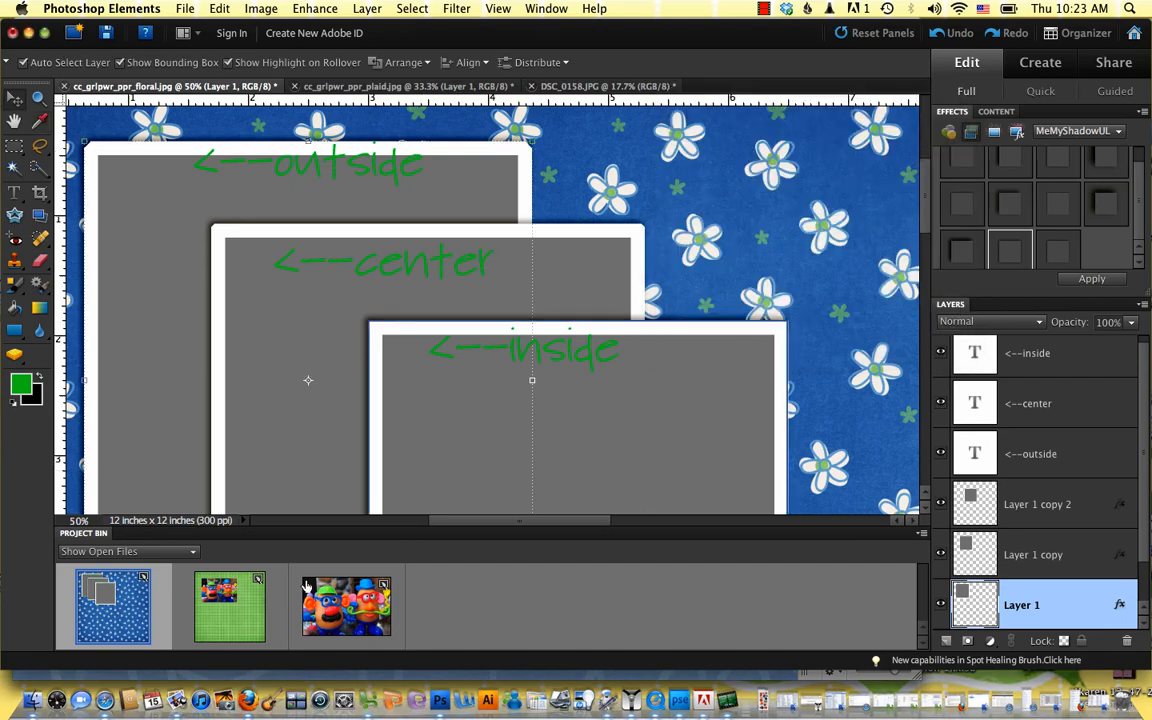
Step: In cc_grlpwr_ppr_plaid.jpg, select the outline of the Layer 1 photo and add a 35 px white (ffffff) stroke located inside the selection
{"action": "left_click", "coordinate": [217, 621]}
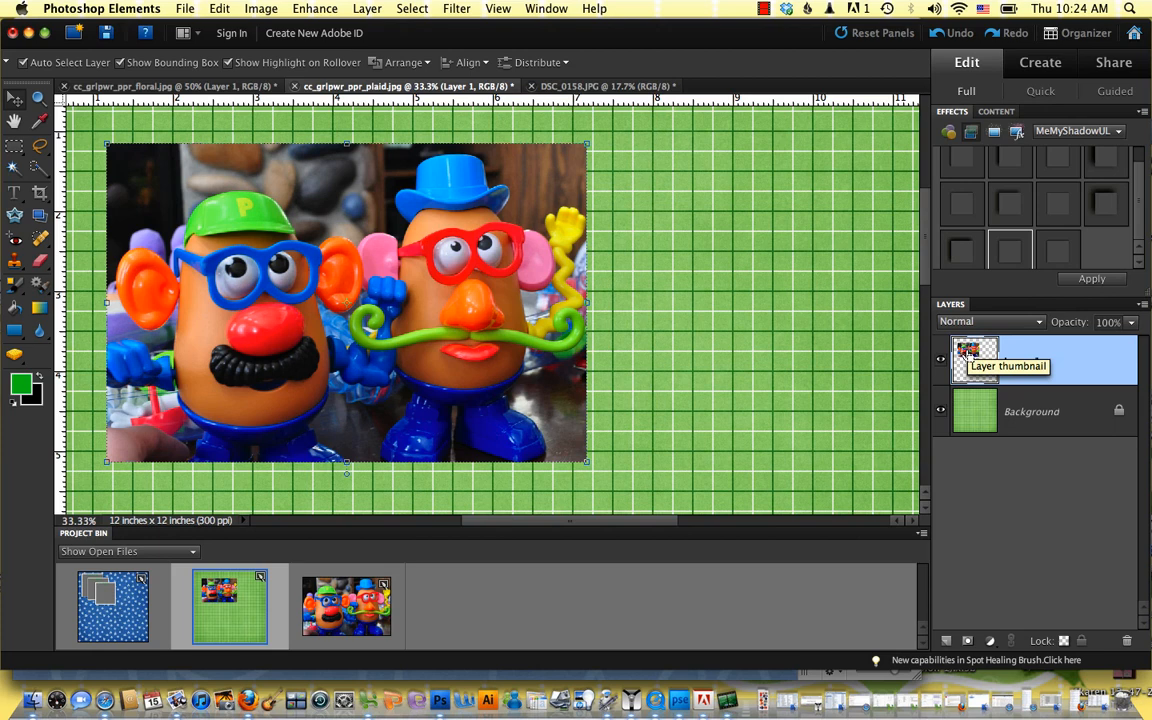
{"action": "left_click", "coordinate": [969, 352], "text": "super"}
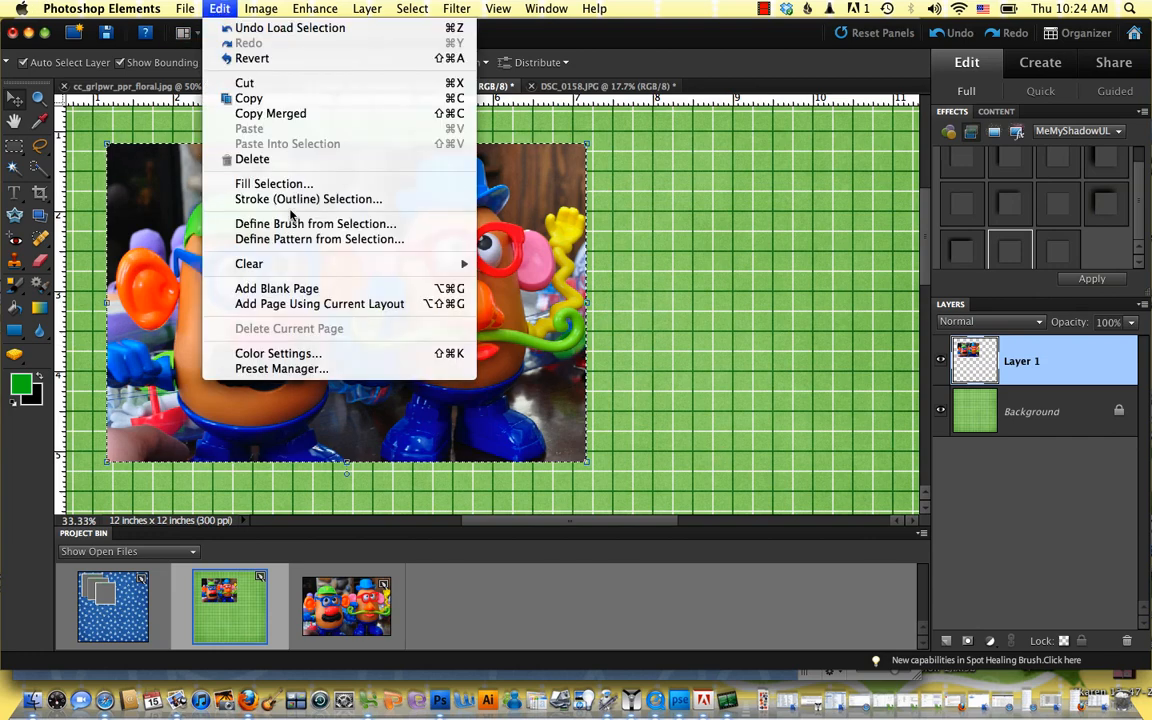
{"action": "left_click", "coordinate": [310, 199]}
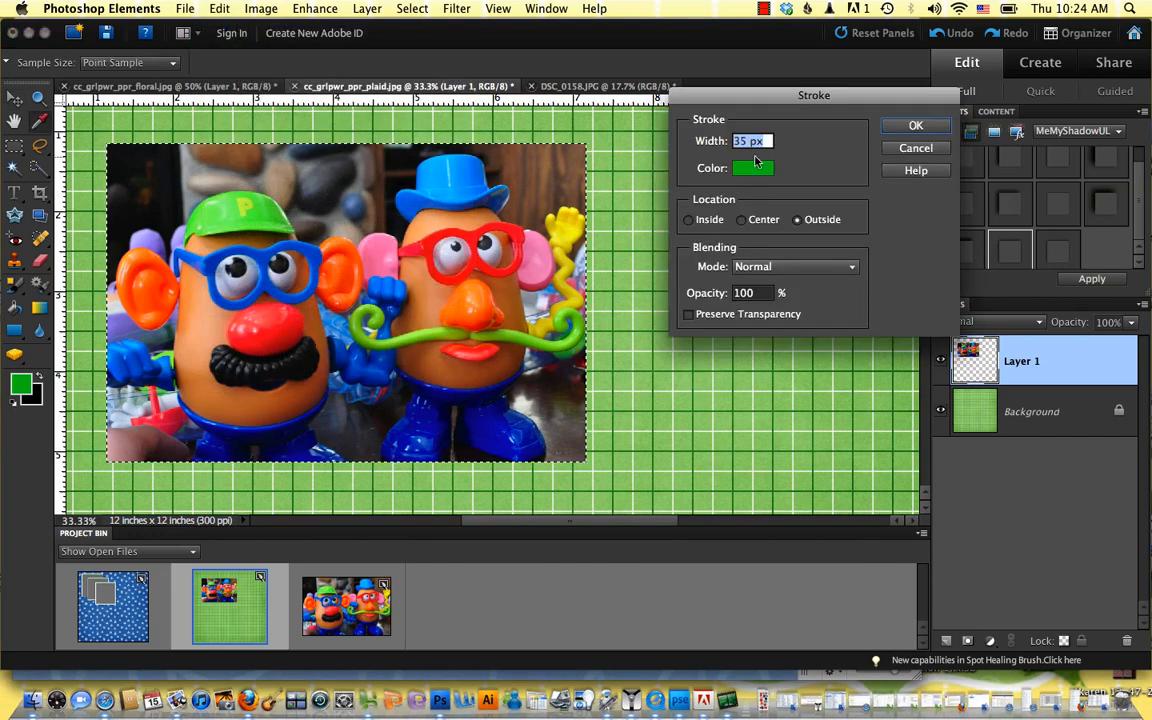
{"action": "left_click", "coordinate": [754, 169]}
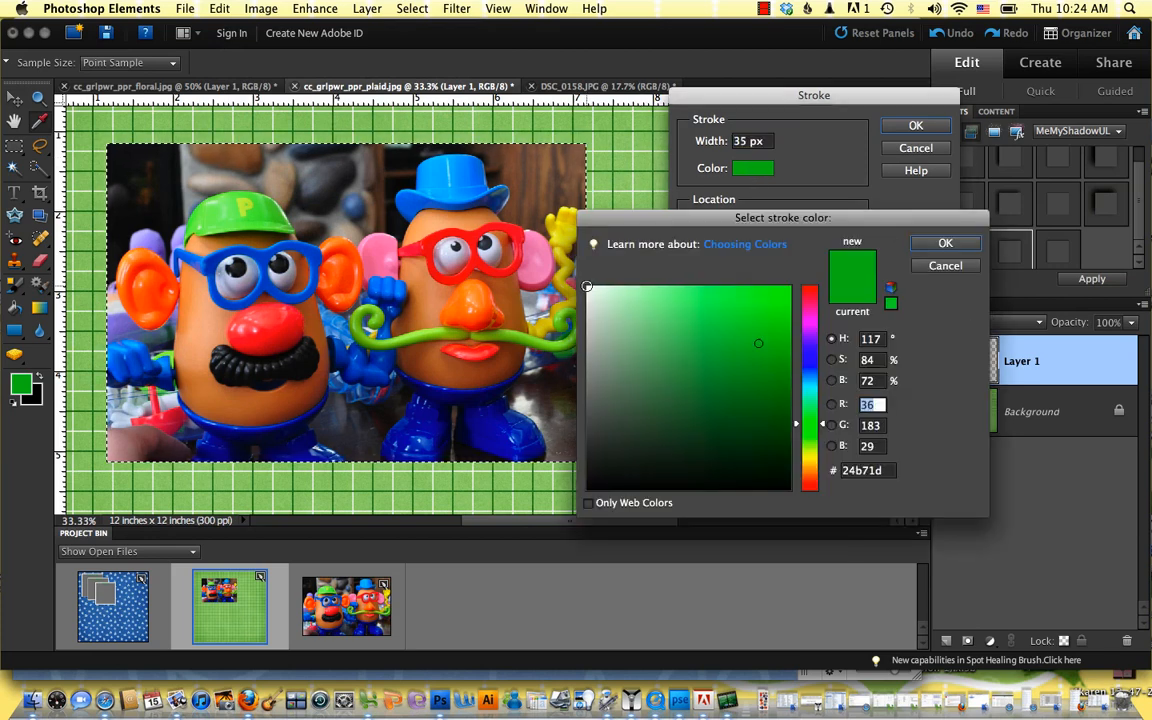
{"action": "left_click", "coordinate": [587, 286]}
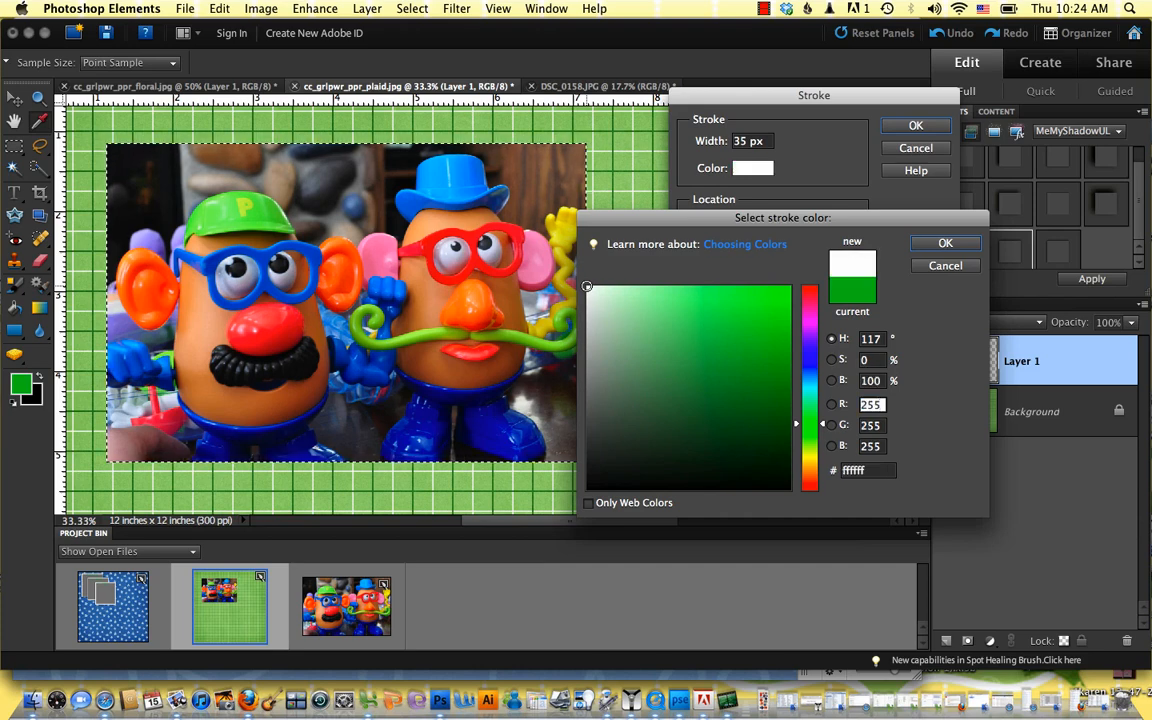
{"action": "left_click", "coordinate": [942, 245]}
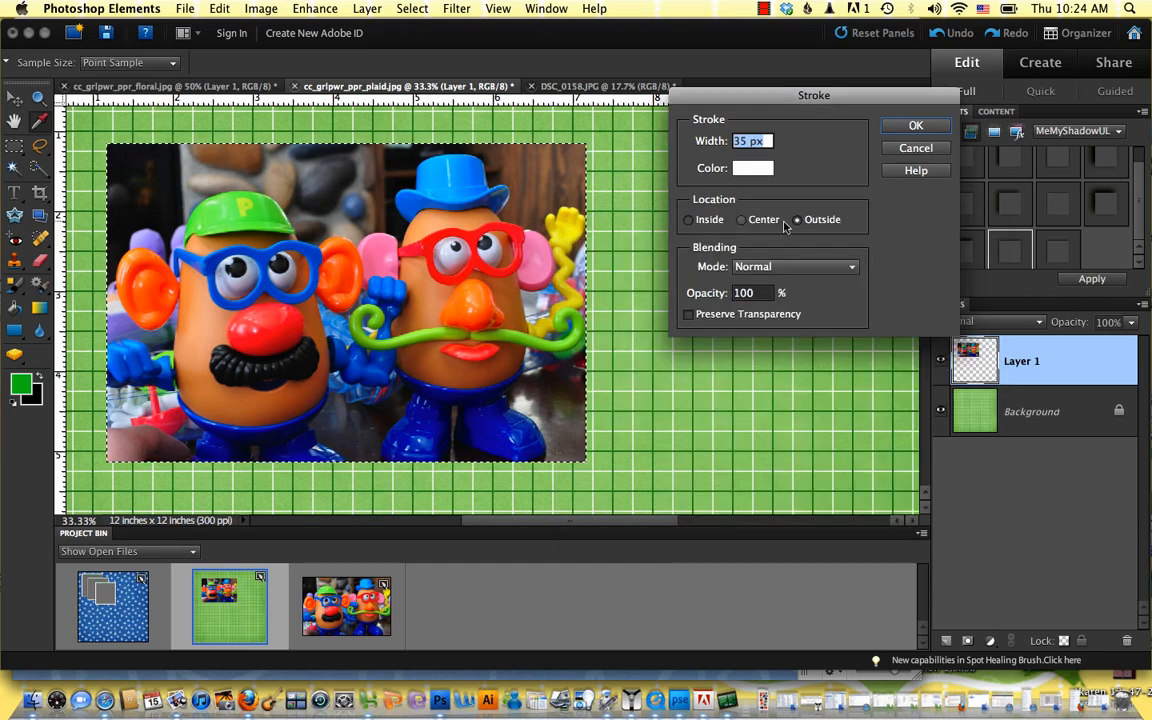
{"action": "left_click", "coordinate": [689, 220]}
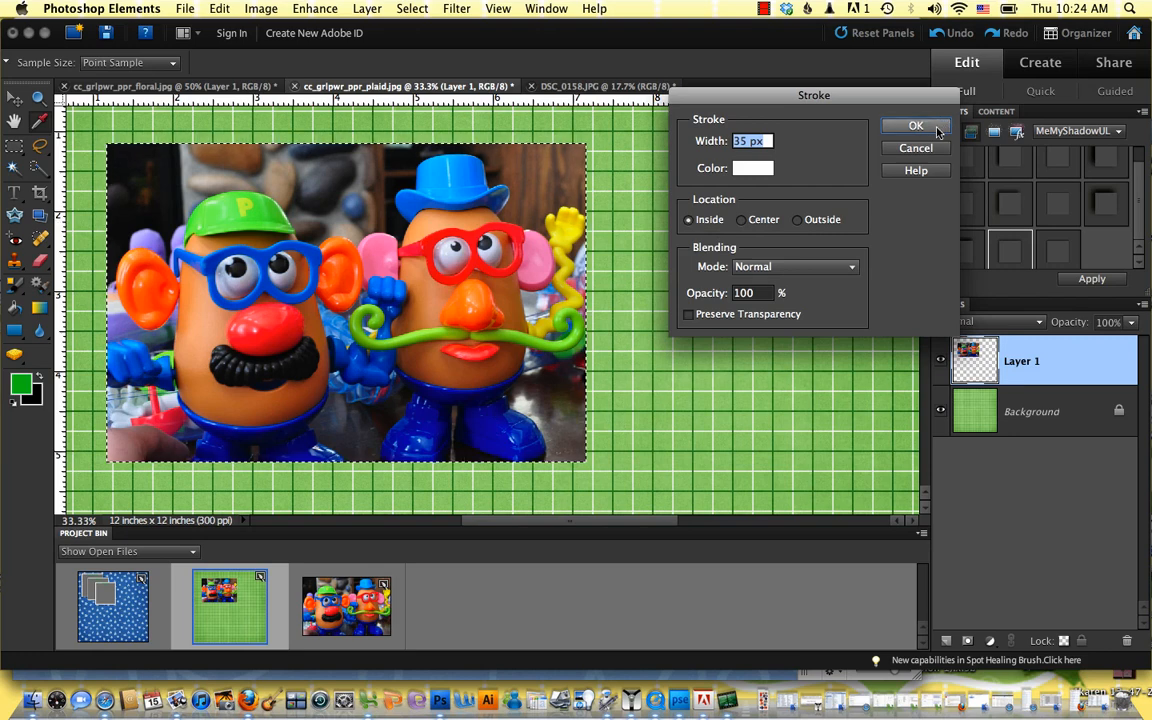
{"action": "left_click", "coordinate": [915, 126]}
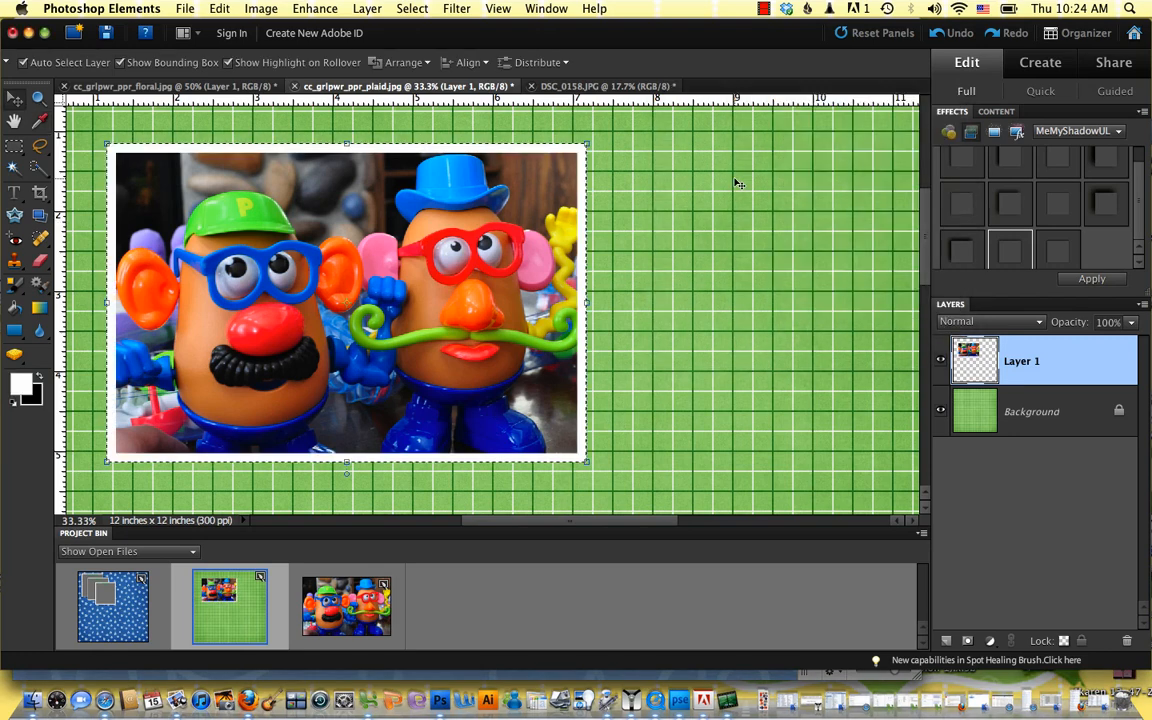
Step: Apply the UL Thin Button/Brad style from the MeMyShadowUL set to the white-bordered photo on Layer 1
{"action": "double_click", "coordinate": [1008, 250]}
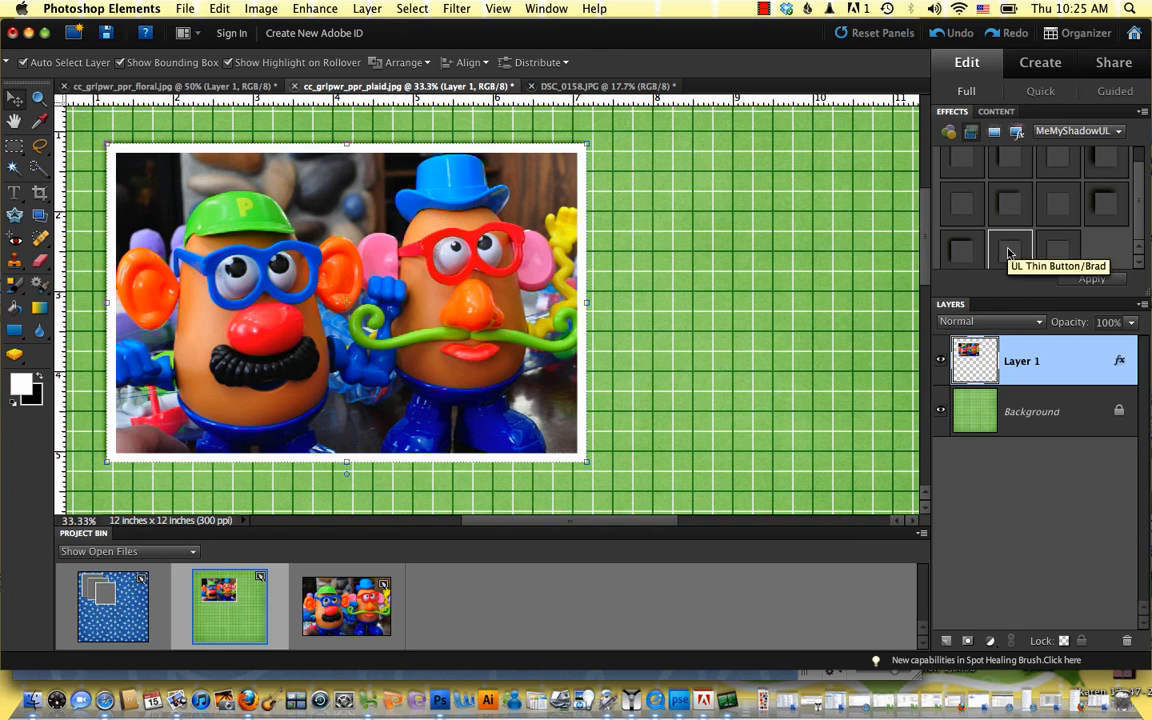